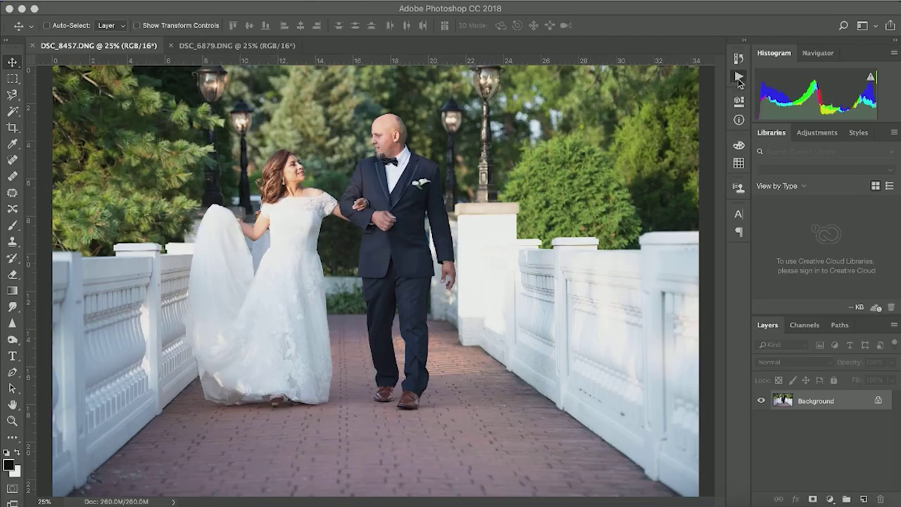
pyautogui.click(739, 77)
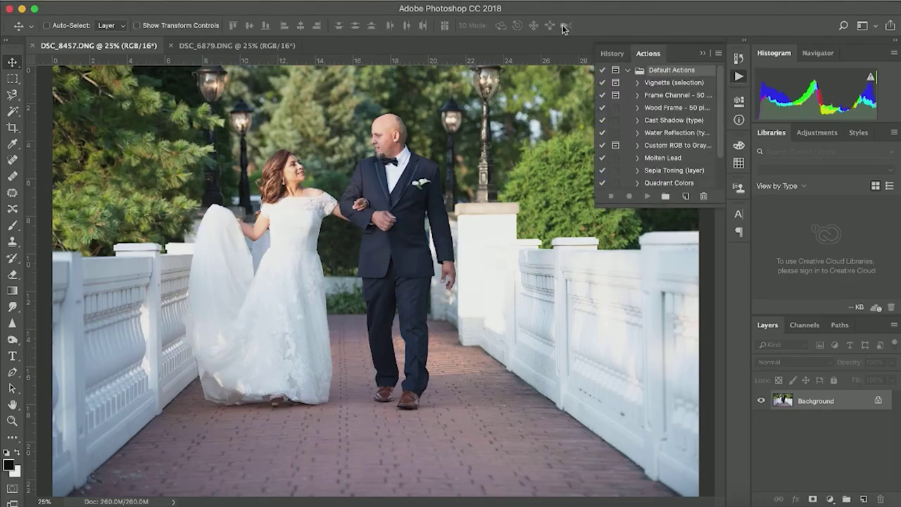
pyautogui.click(409, 2)
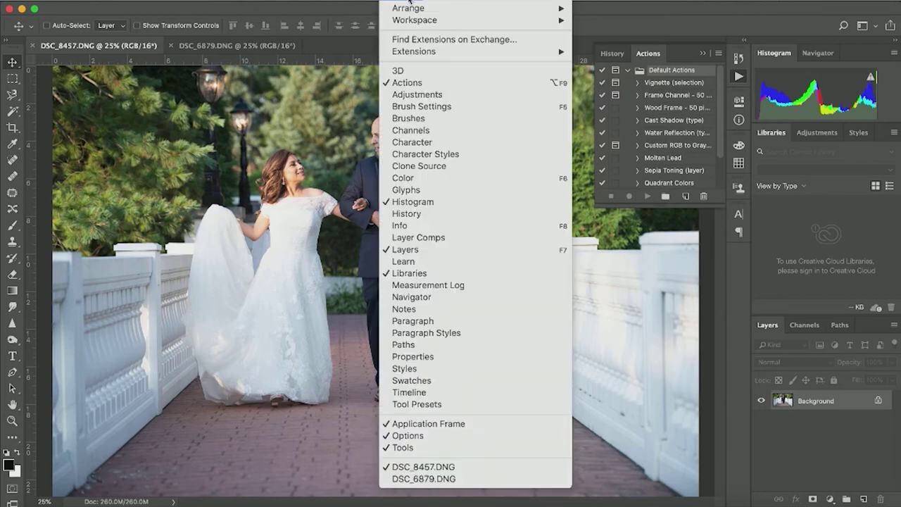
pyautogui.click(437, 85)
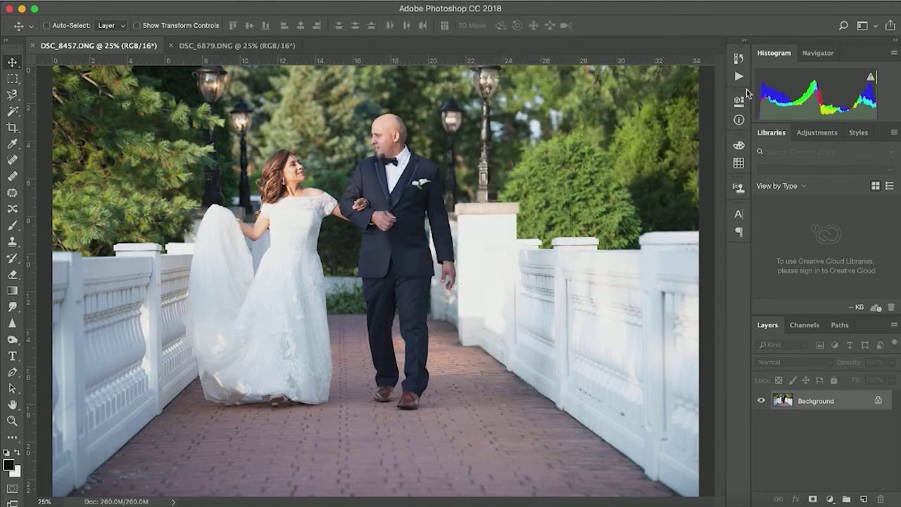
# - Create a new action set named "filter 1" after the default actions
pyautogui.click(744, 80)
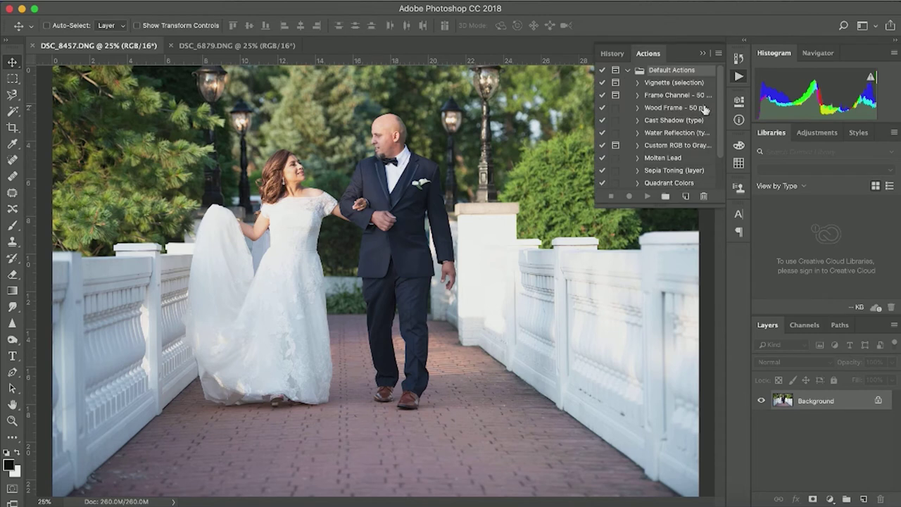
pyautogui.scroll(-3, 711, 142)
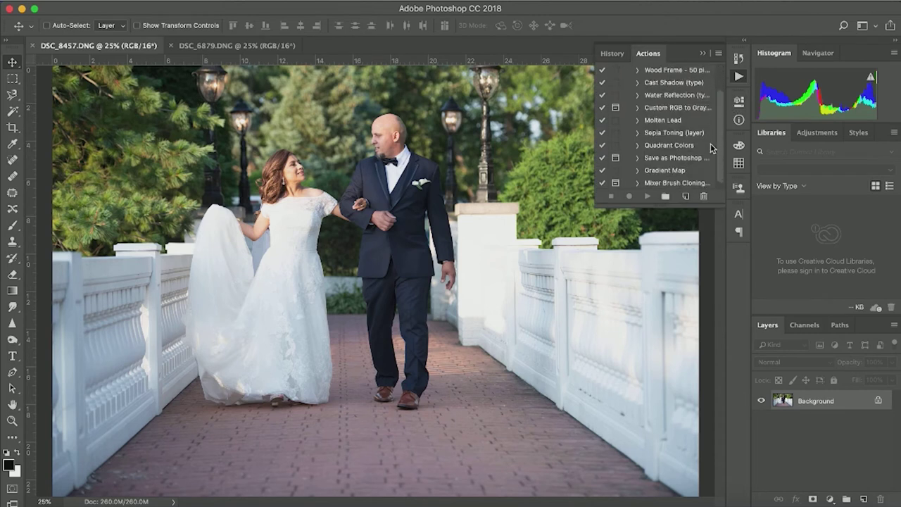
pyautogui.click(666, 197)
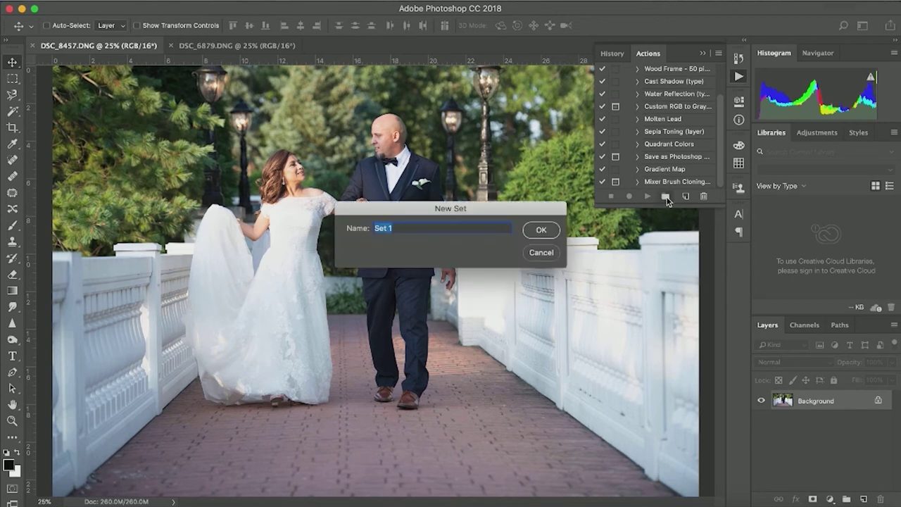
pyautogui.write('t')
pyautogui.press('Return')
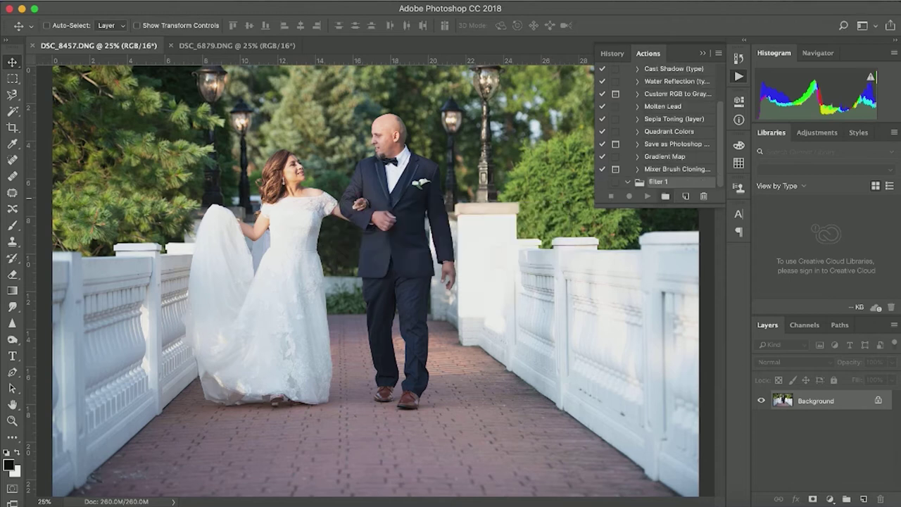
# - Start recording a new action named "filter" in the "filter 1" set
pyautogui.click(684, 197)
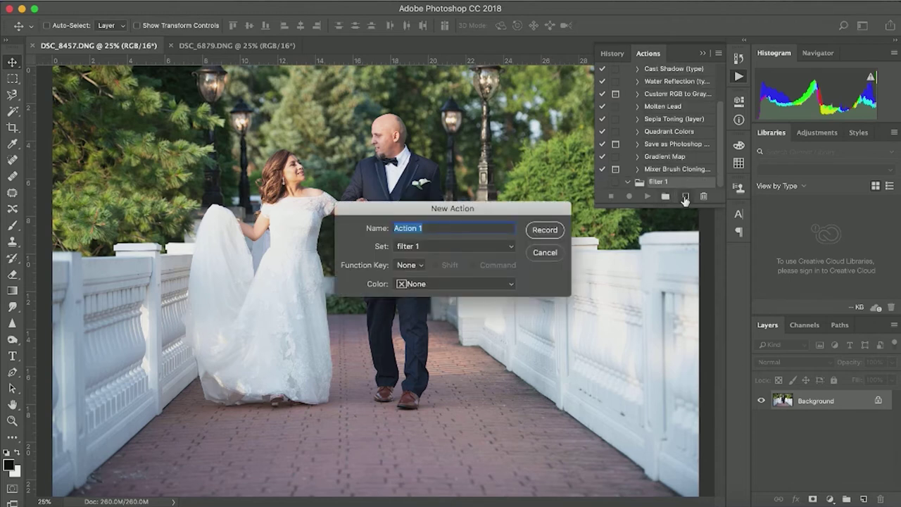
pyautogui.write('filter')
pyautogui.press('Return')
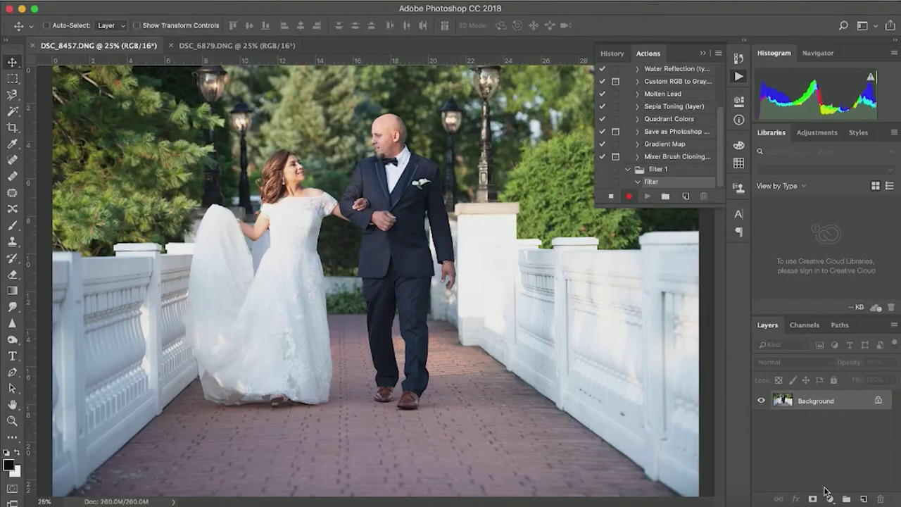
# - Add a Curves adjustment layer, anchor the red channel's midtones and lower its shadows with a point at input 61, output 41
pyautogui.click(830, 499)
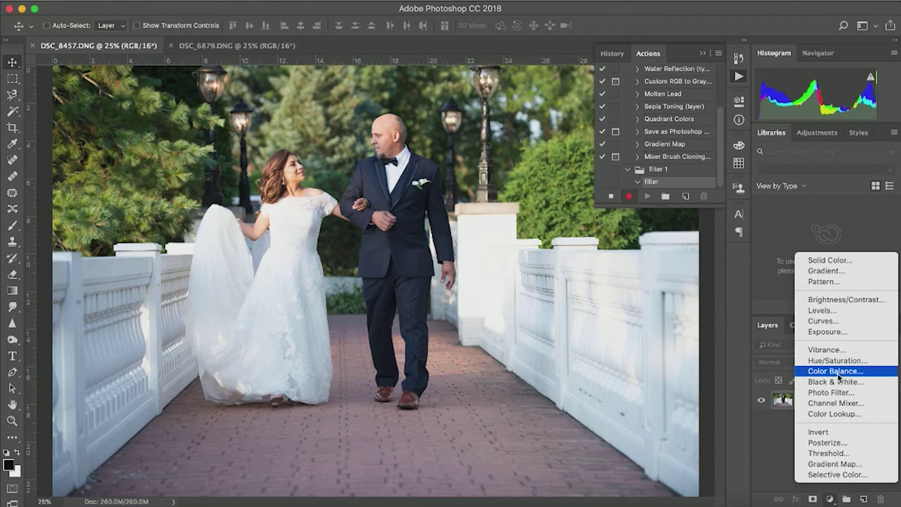
pyautogui.click(843, 322)
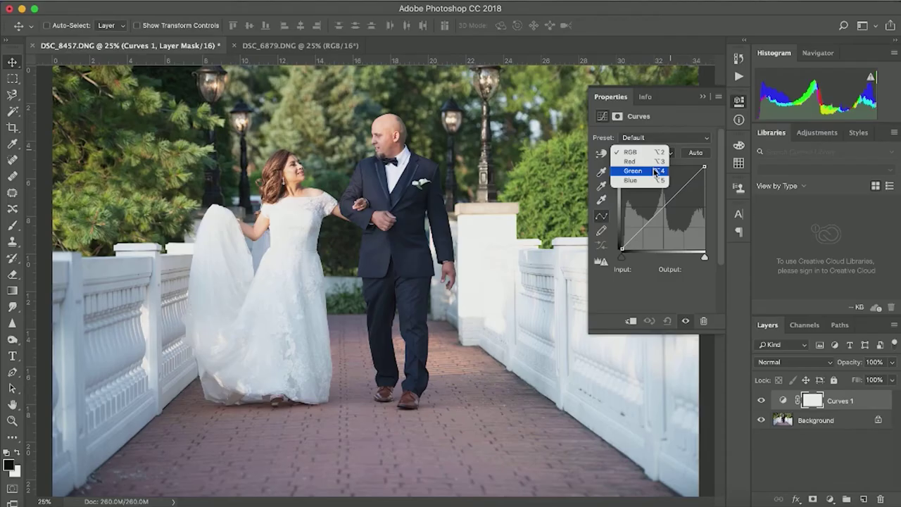
pyautogui.click(651, 164)
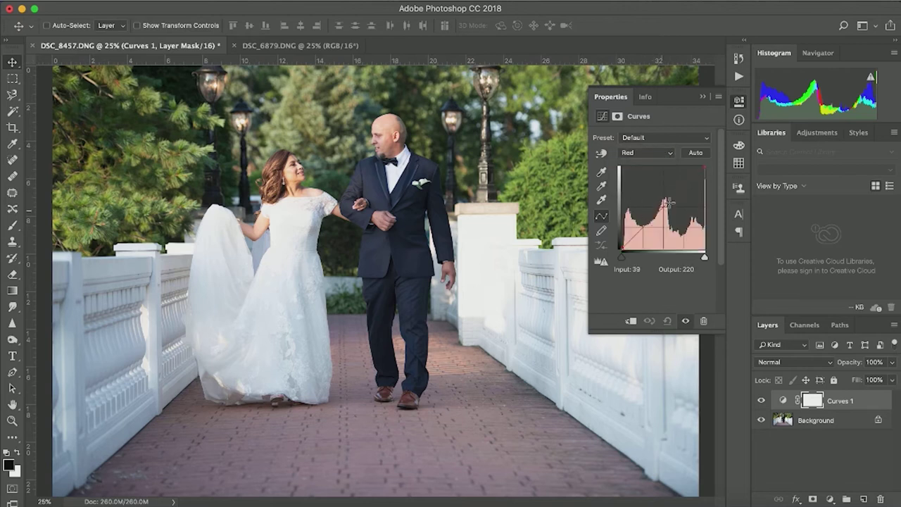
pyautogui.moveTo(662, 209)
pyautogui.mouseDown()
pyautogui.moveTo(657, 184)
pyautogui.moveTo(659, 234)
pyautogui.moveTo(655, 183)
pyautogui.moveTo(661, 209)
pyautogui.mouseUp()
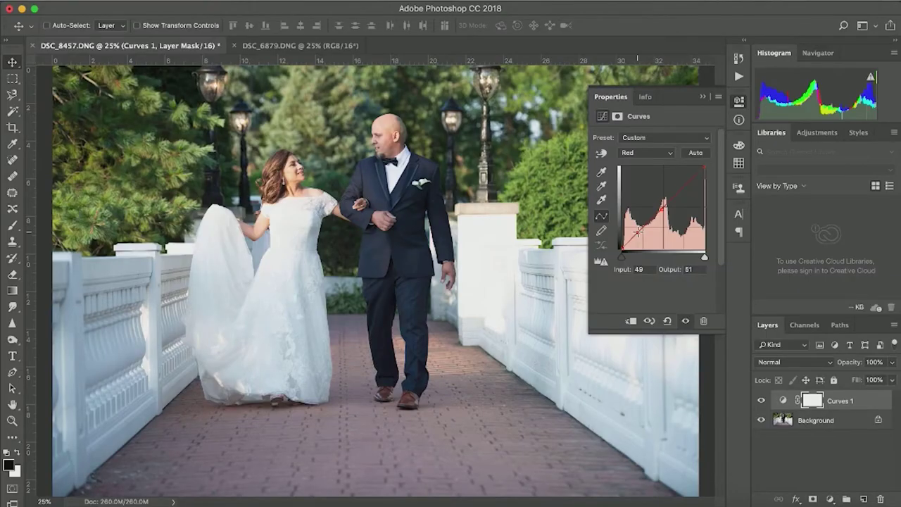
pyautogui.moveTo(639, 230); pyautogui.dragTo(642, 238)
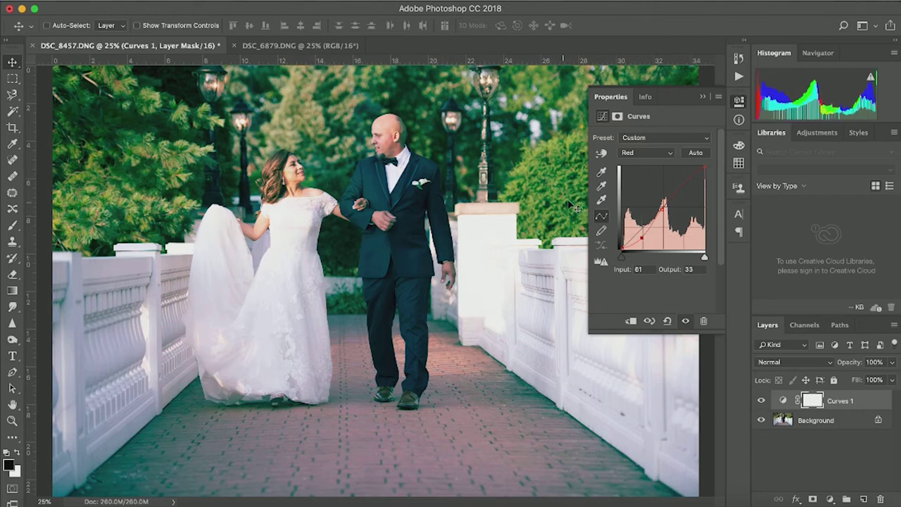
pyautogui.moveTo(640, 238); pyautogui.dragTo(636, 226)
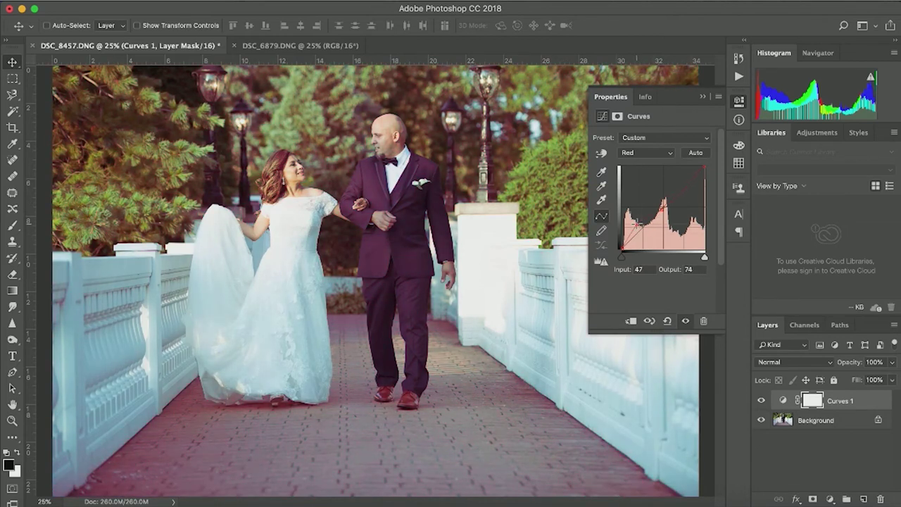
pyautogui.moveTo(636, 226); pyautogui.dragTo(642, 234)
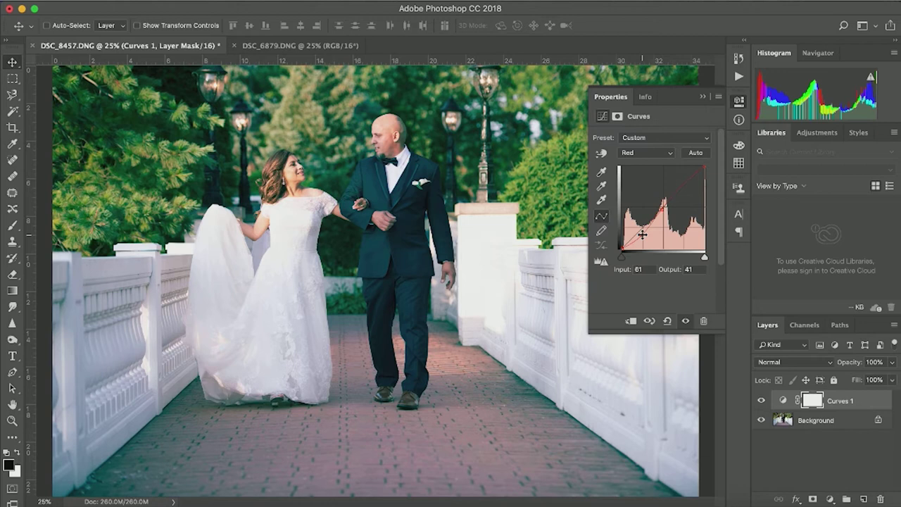
# - Shape the green curve with a midtone anchor, a highlight point at input 183, output 187, and a shadow point at input 76, output 42
pyautogui.click(672, 153)
pyautogui.click(659, 168)
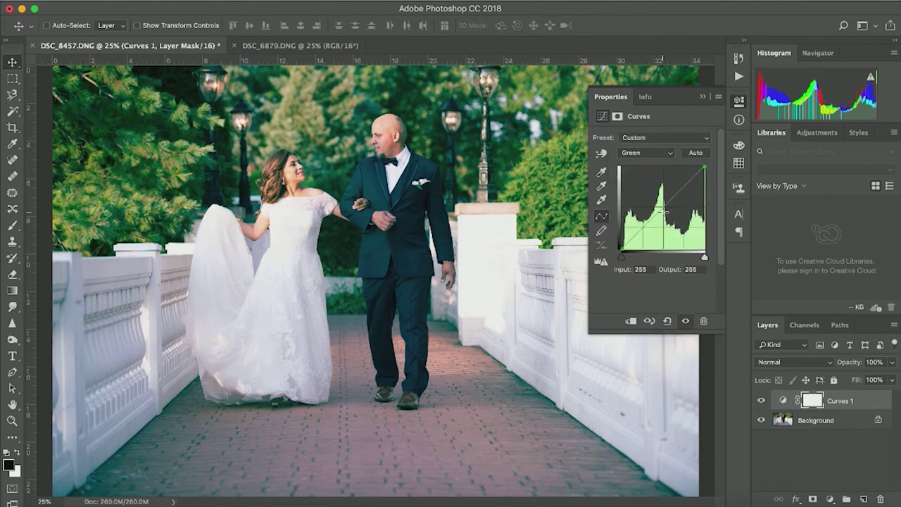
pyautogui.click(660, 209)
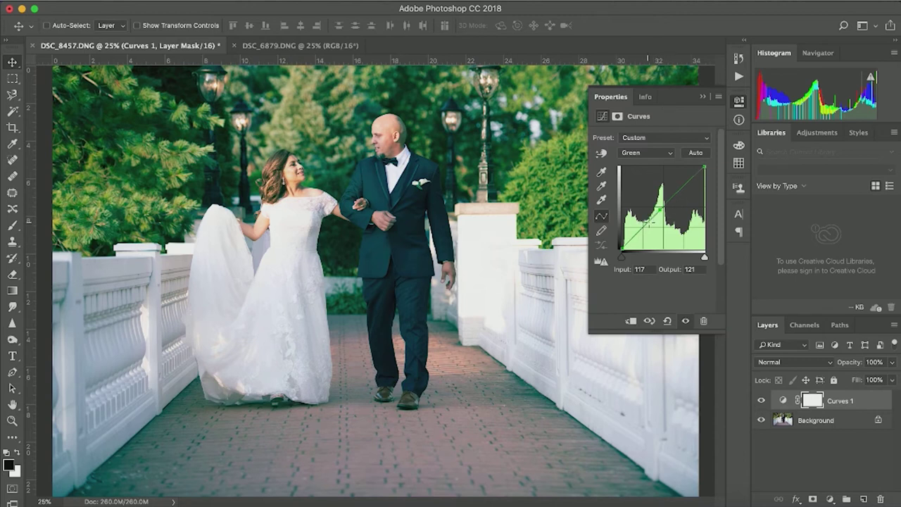
pyautogui.click(642, 226)
pyautogui.moveTo(642, 226); pyautogui.dragTo(646, 233)
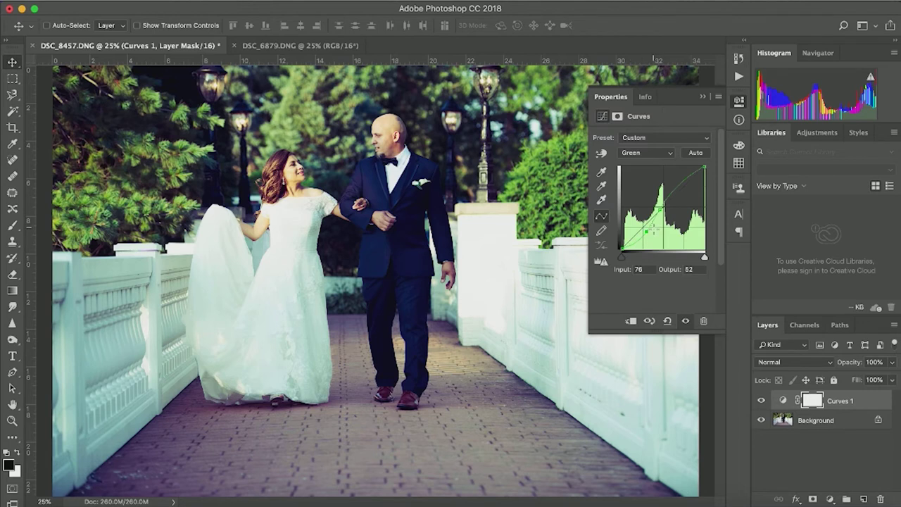
pyautogui.click(679, 184)
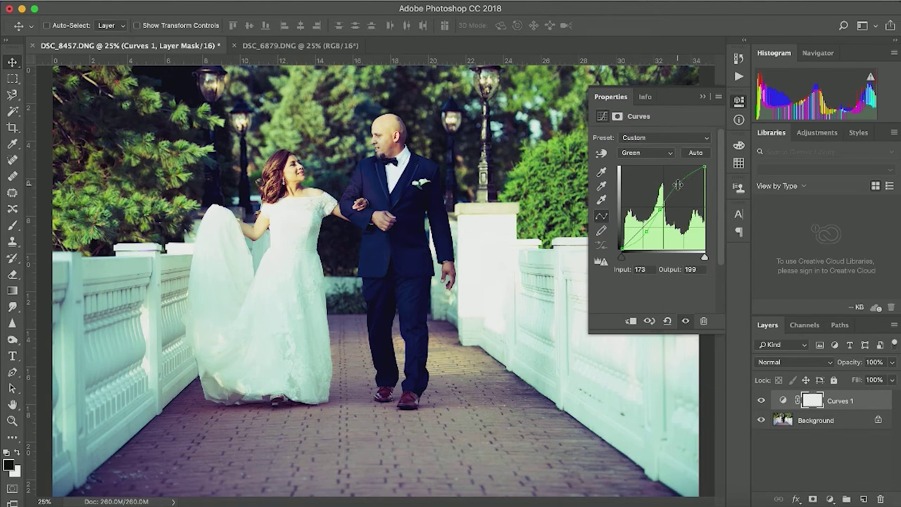
pyautogui.moveTo(679, 184); pyautogui.dragTo(681, 188)
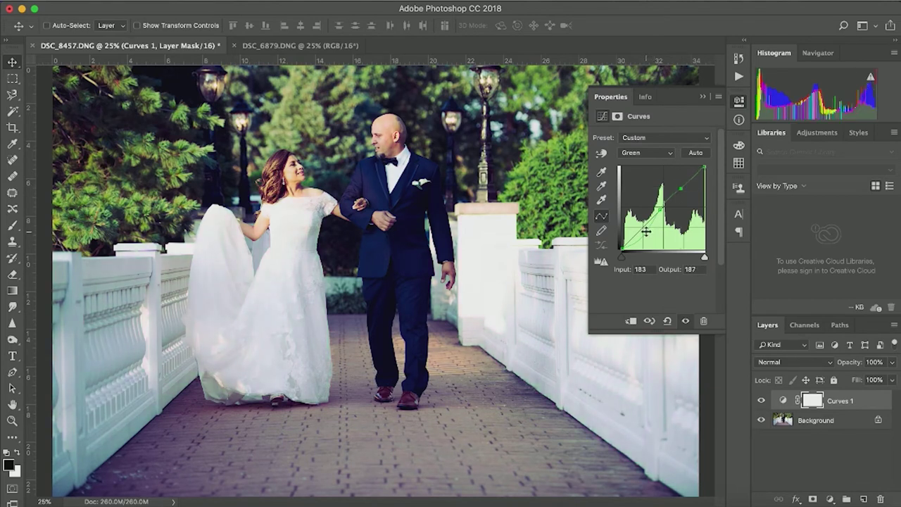
pyautogui.moveTo(645, 230); pyautogui.dragTo(642, 232)
pyautogui.moveTo(642, 235); pyautogui.dragTo(641, 228)
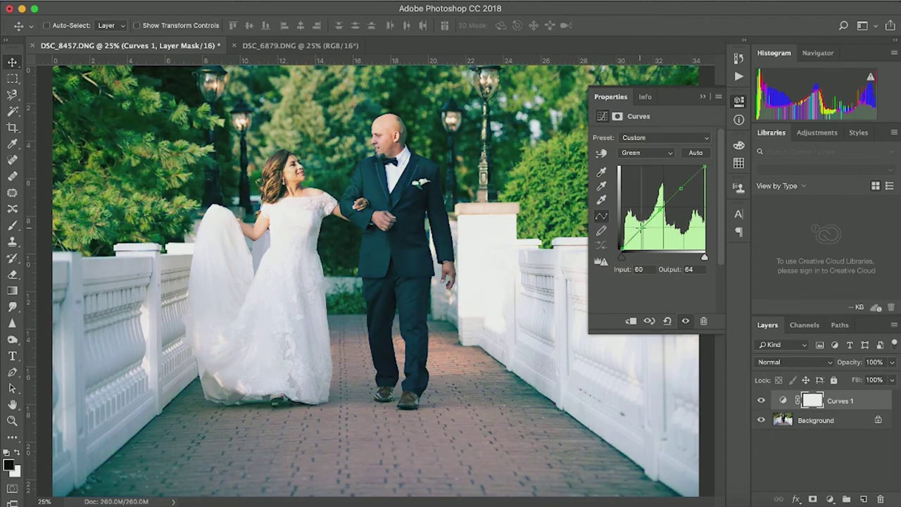
pyautogui.moveTo(639, 227); pyautogui.dragTo(646, 235)
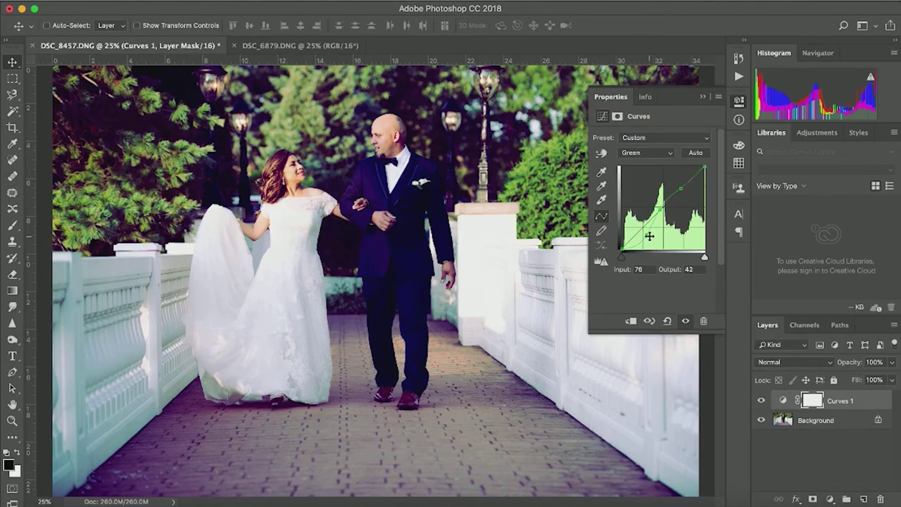
# - Anchor the blue curve's midtones at input 133, output 128, add a highlight point and lower the shadows slightly
pyautogui.click(661, 152)
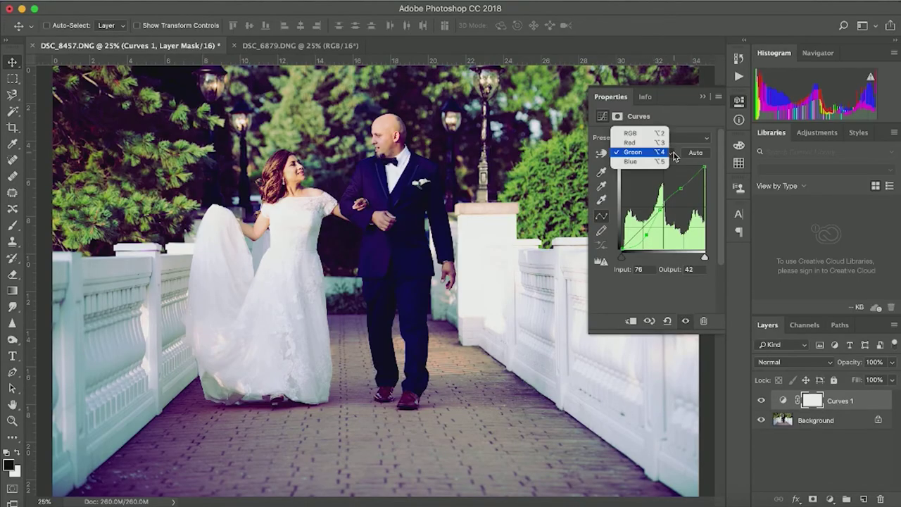
pyautogui.click(637, 162)
pyautogui.moveTo(662, 205); pyautogui.dragTo(670, 215)
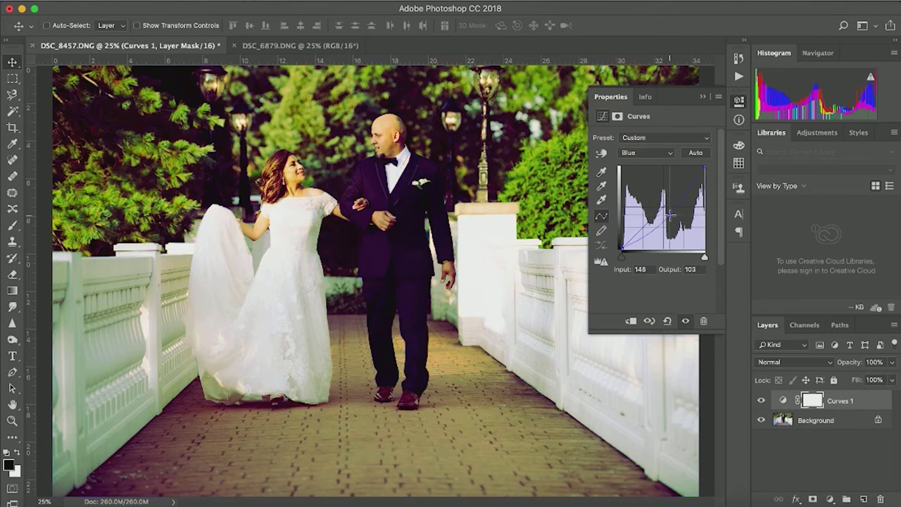
pyautogui.moveTo(670, 215); pyautogui.dragTo(668, 205)
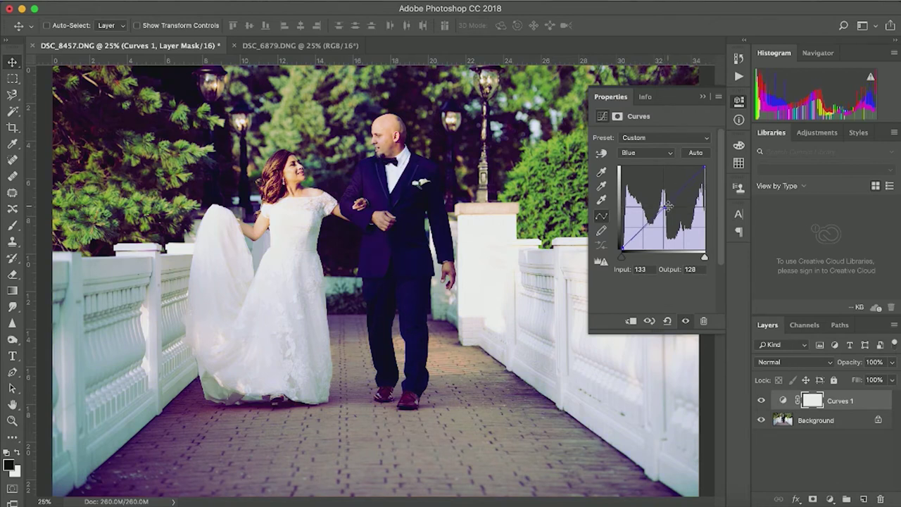
pyautogui.click(637, 233)
pyautogui.click(685, 186)
pyautogui.click(638, 231)
pyautogui.moveTo(636, 230); pyautogui.dragTo(639, 235)
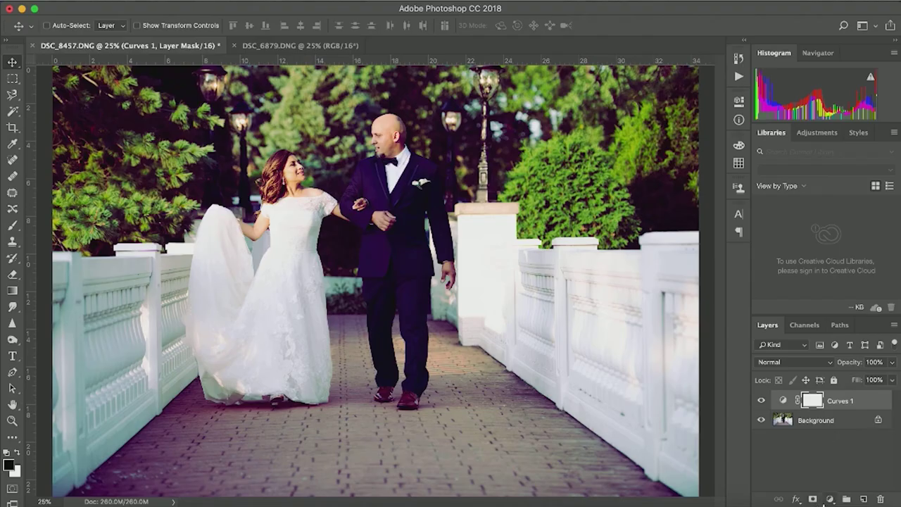
# - Add a Levels adjustment layer above Curves 1 and hide the Curves 1 layer
pyautogui.click(830, 499)
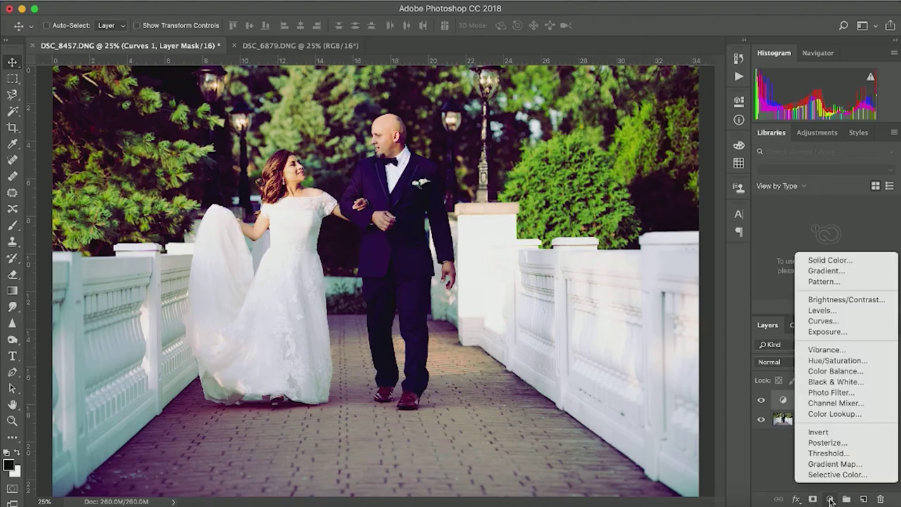
pyautogui.click(862, 310)
pyautogui.click(761, 421)
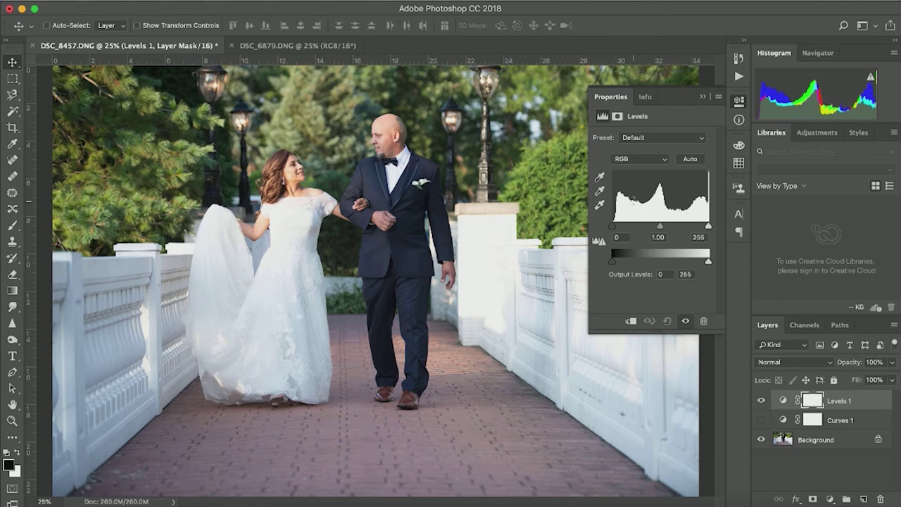
# - Try out the red channel's black and white input levels and its white output level in the Levels adjustment
pyautogui.click(649, 164)
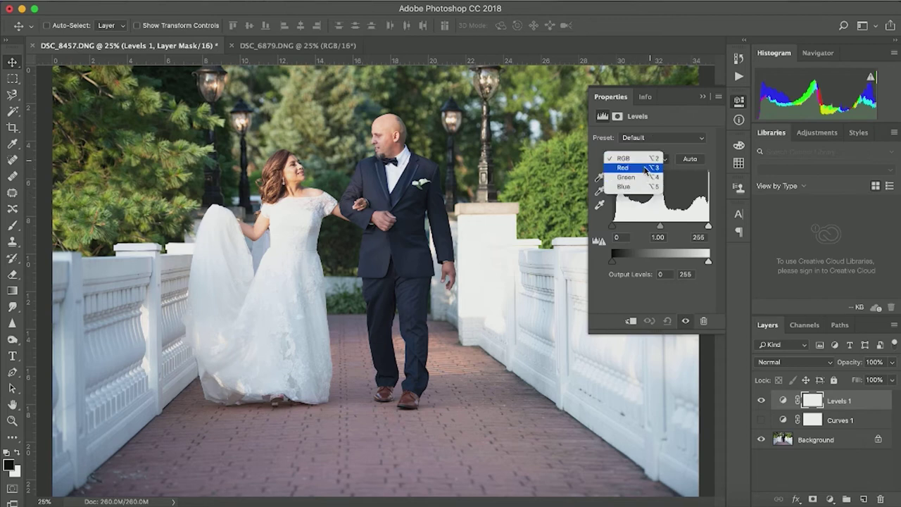
pyautogui.click(646, 168)
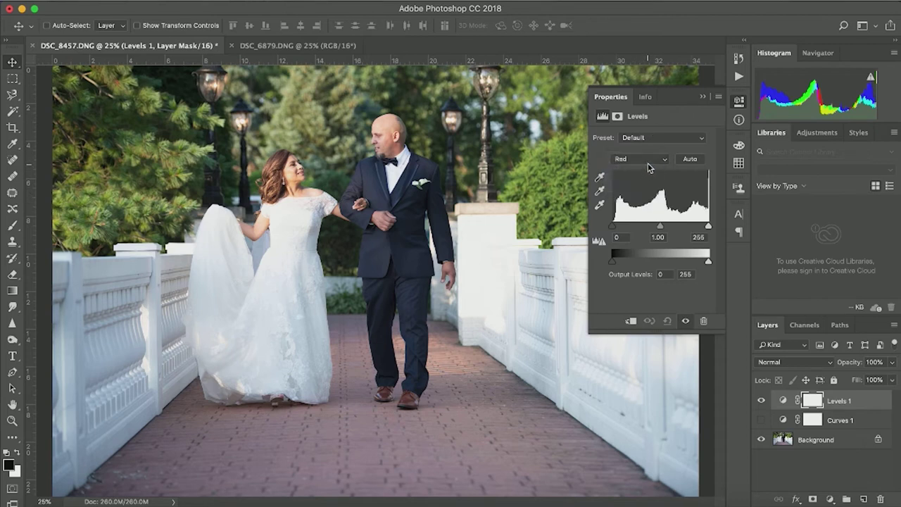
pyautogui.moveTo(614, 227); pyautogui.dragTo(609, 232)
pyautogui.moveTo(709, 228); pyautogui.dragTo(700, 228)
pyautogui.moveTo(699, 227); pyautogui.dragTo(709, 228)
pyautogui.moveTo(708, 262)
pyautogui.mouseDown()
pyautogui.moveTo(695, 262)
pyautogui.moveTo(711, 262)
pyautogui.mouseUp()
# - Raise the blue channel's black output level to 17, keeping its black input level at 0
pyautogui.click(648, 158)
pyautogui.click(637, 178)
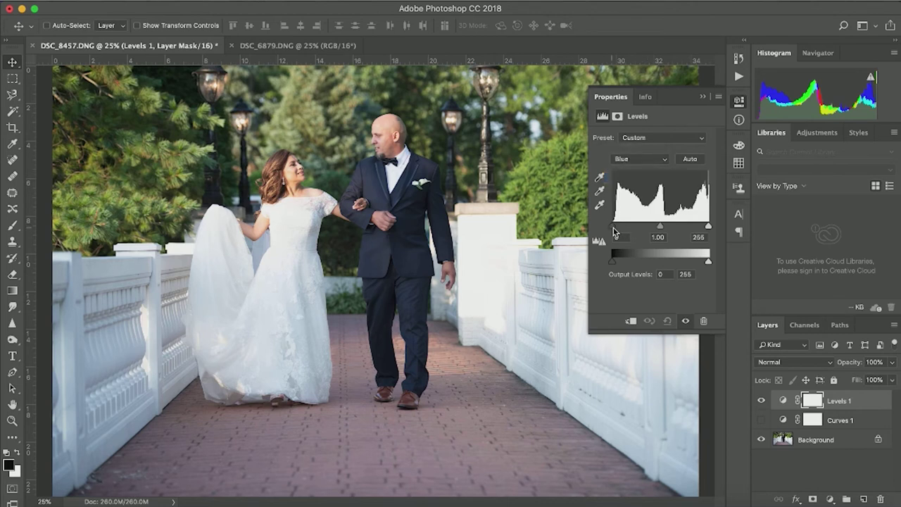
pyautogui.moveTo(613, 228); pyautogui.dragTo(617, 229)
pyautogui.moveTo(623, 231)
pyautogui.mouseDown()
pyautogui.moveTo(631, 231)
pyautogui.moveTo(610, 232)
pyautogui.mouseUp()
pyautogui.moveTo(614, 264); pyautogui.dragTo(619, 266)
# - Set the red channel's black input level to 7 and hide the Levels 1 layer
pyautogui.click(647, 164)
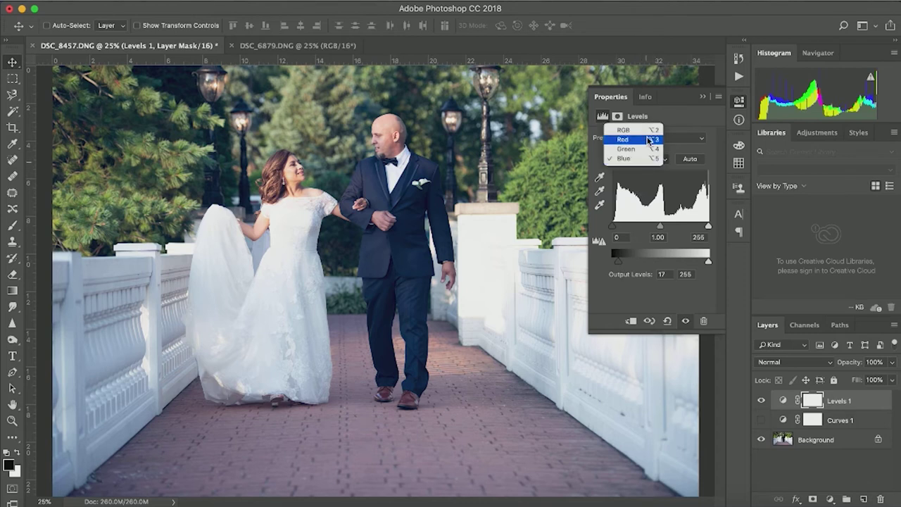
pyautogui.click(652, 131)
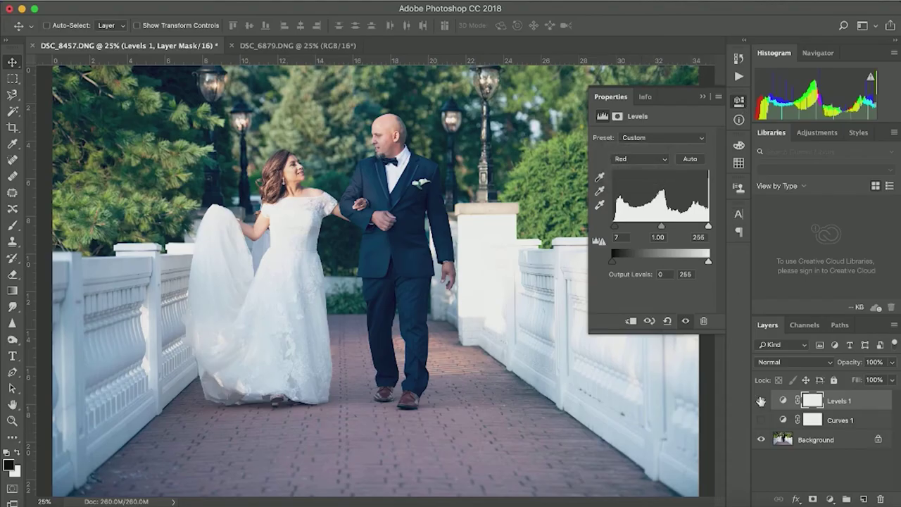
pyautogui.click(761, 400)
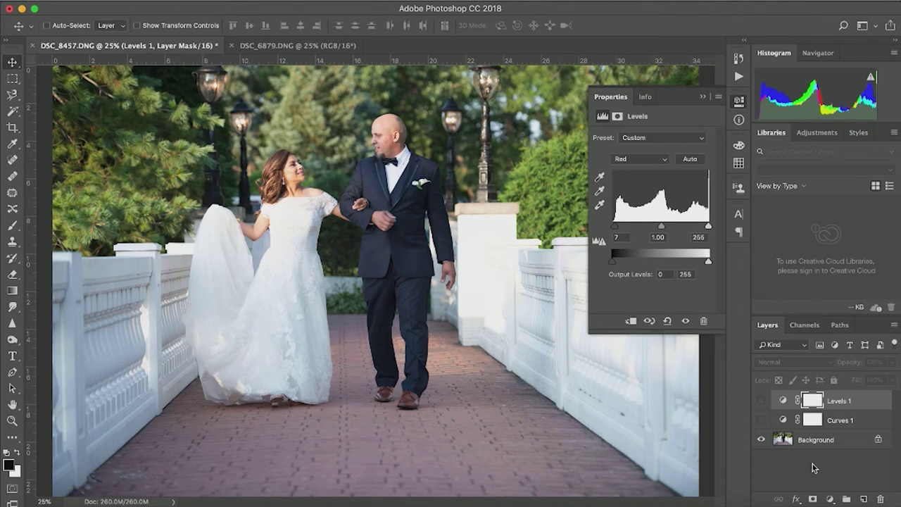
# - Add a Curves adjustment layer above Levels 1 and anchor its RGB curve at the midtones and at the shadows
pyautogui.click(831, 498)
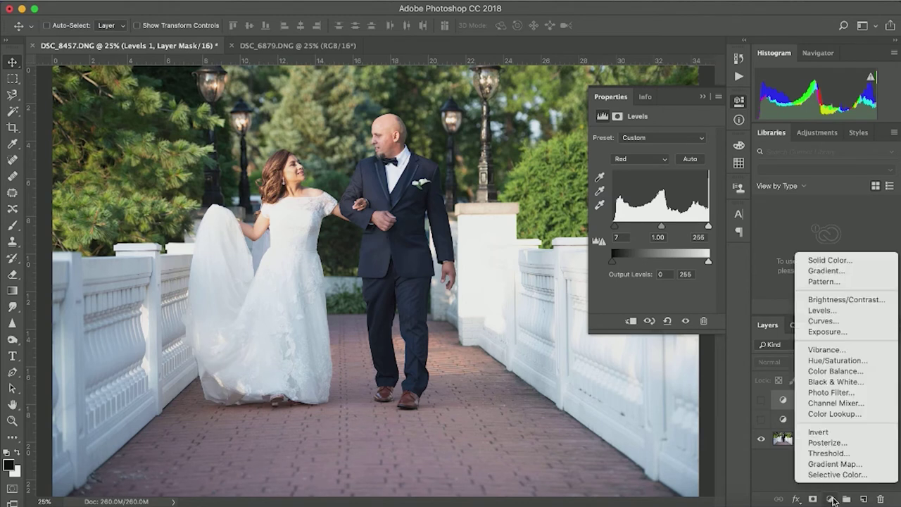
pyautogui.click(858, 322)
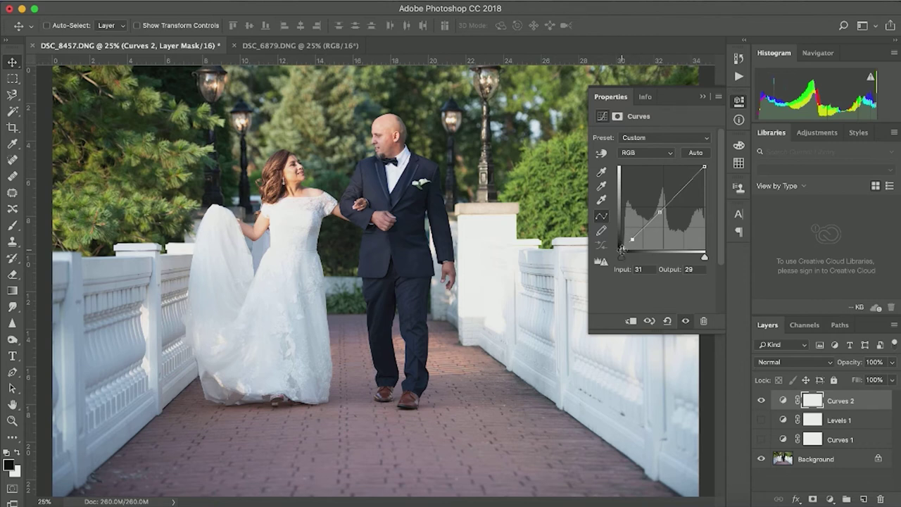
# - Try lifting the RGB curve's black point to an output of 31 and reset it to 0
pyautogui.moveTo(621, 247); pyautogui.dragTo(621, 240)
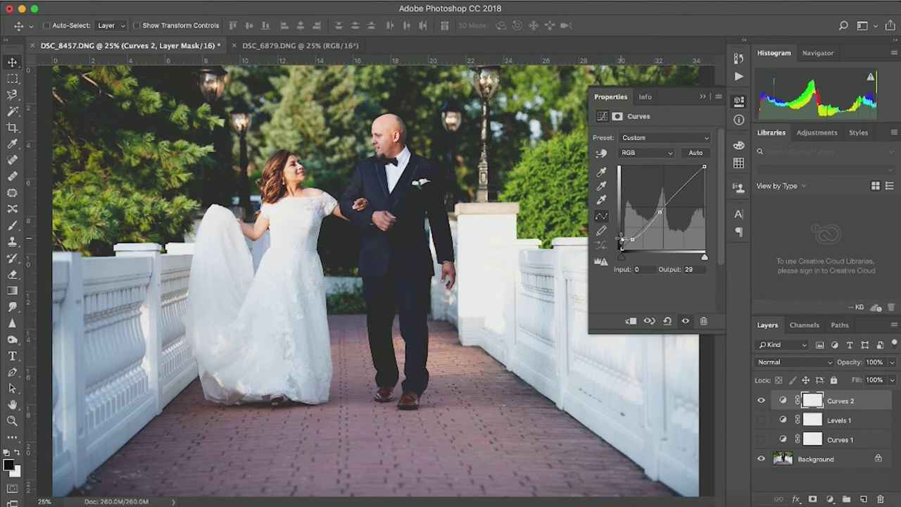
pyautogui.moveTo(621, 239); pyautogui.dragTo(620, 237)
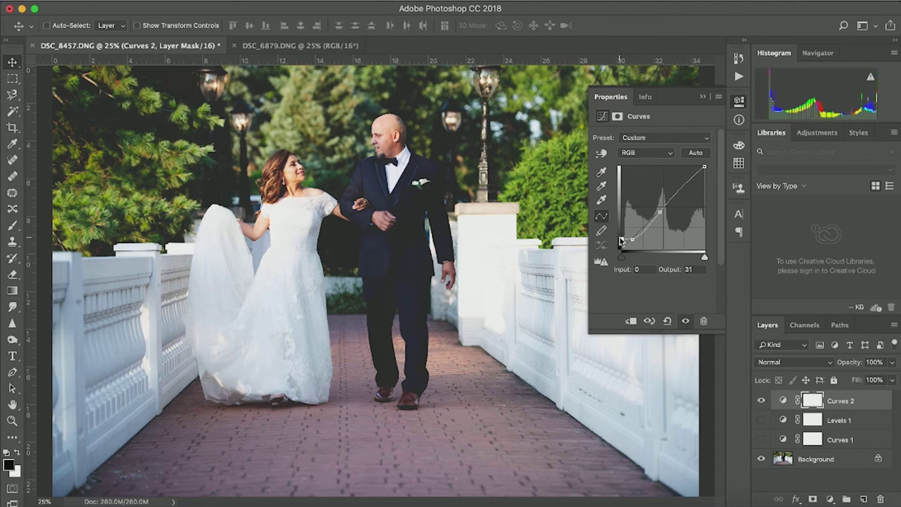
pyautogui.moveTo(632, 240)
pyautogui.mouseDown()
pyautogui.moveTo(622, 241)
pyautogui.moveTo(626, 249)
pyautogui.moveTo(623, 240)
pyautogui.mouseUp()
pyautogui.click(620, 239)
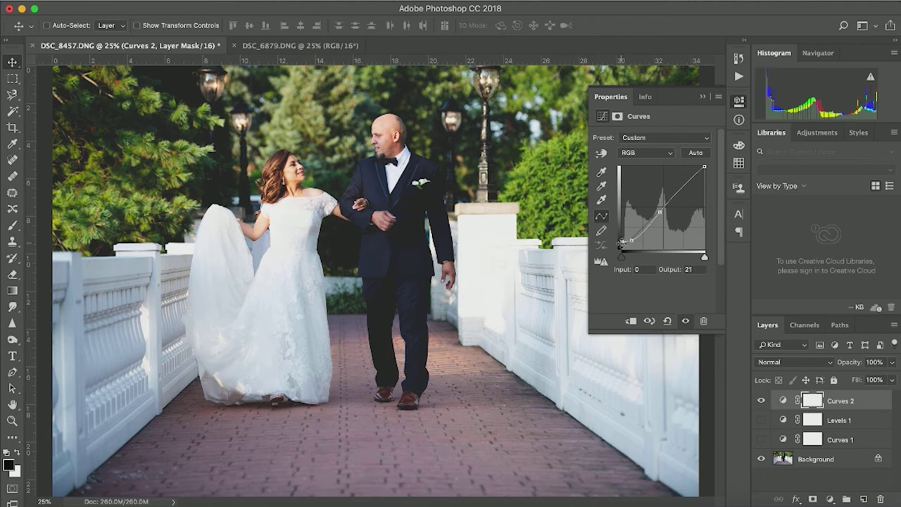
pyautogui.click(663, 153)
pyautogui.click(660, 152)
pyautogui.moveTo(621, 241); pyautogui.dragTo(615, 250)
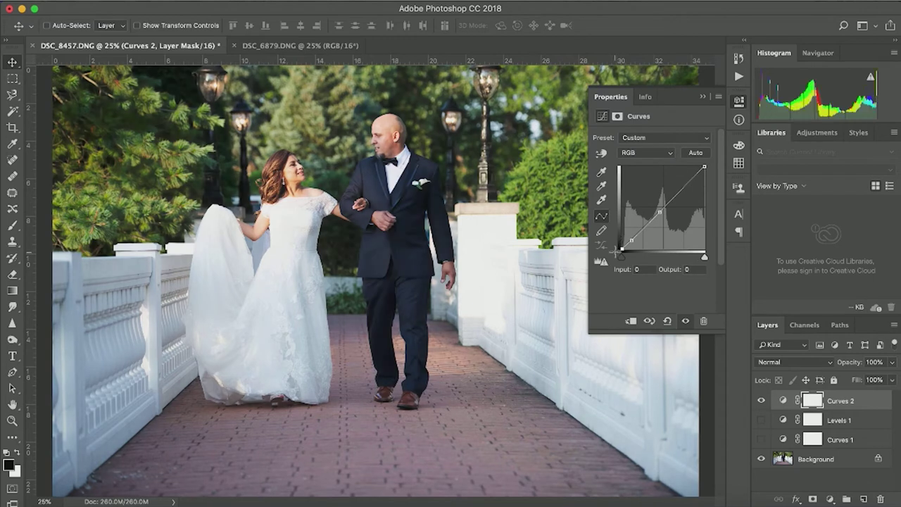
# - Anchor the red channel's curve at the midtones, lift its black point, and set the shadow point to input 21, output 31
pyautogui.click(645, 154)
pyautogui.click(644, 162)
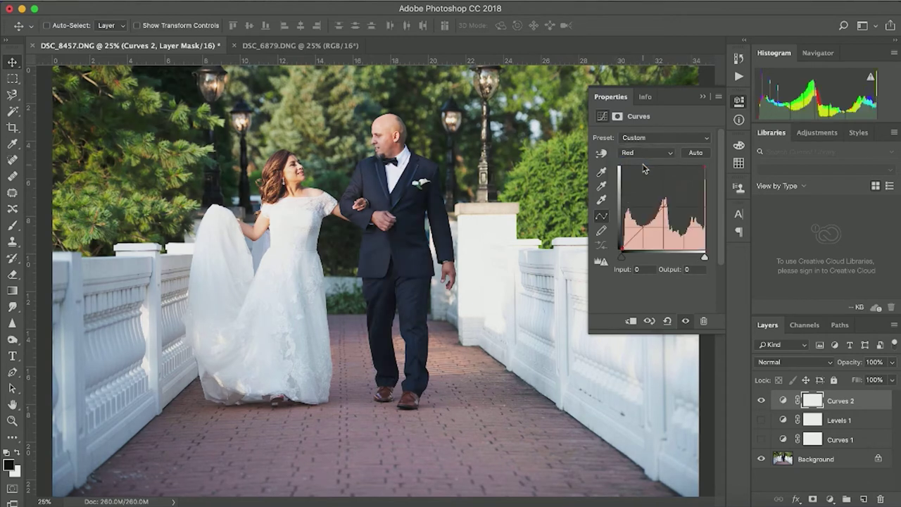
pyautogui.click(638, 234)
pyautogui.click(661, 214)
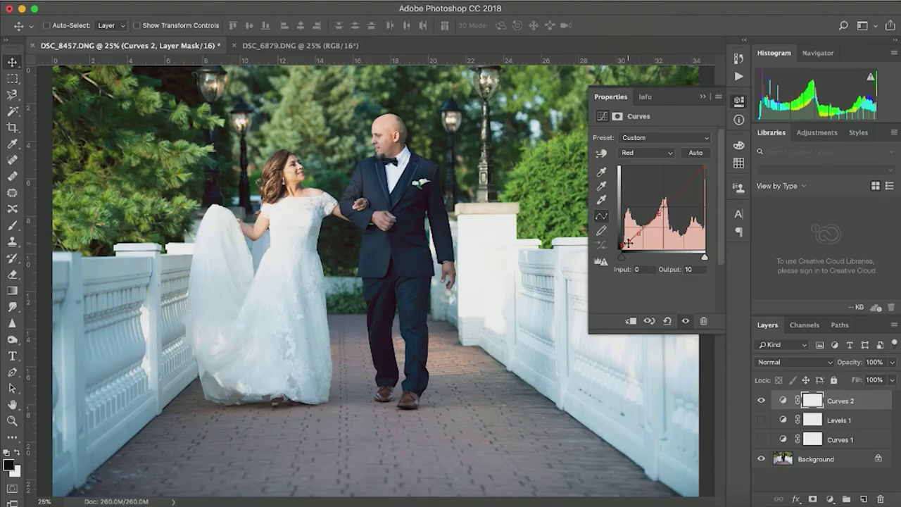
pyautogui.moveTo(621, 245); pyautogui.dragTo(621, 244)
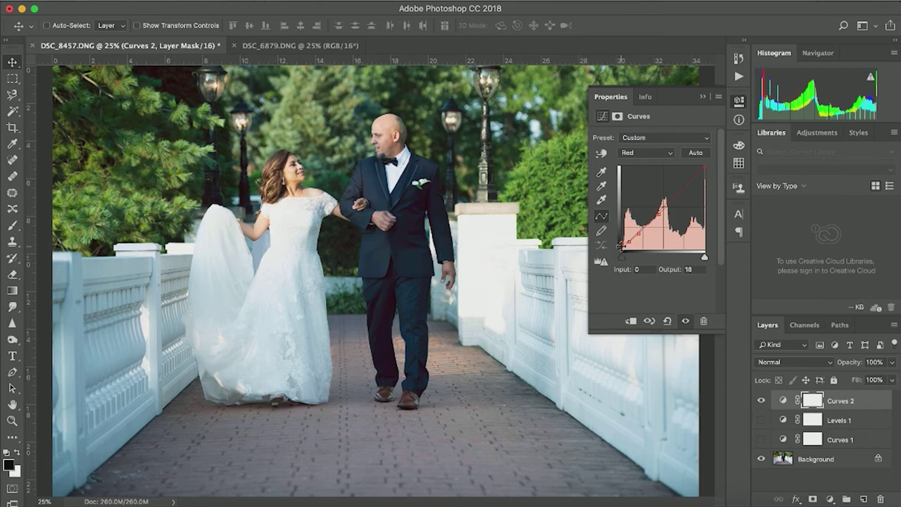
pyautogui.moveTo(620, 244); pyautogui.dragTo(627, 239)
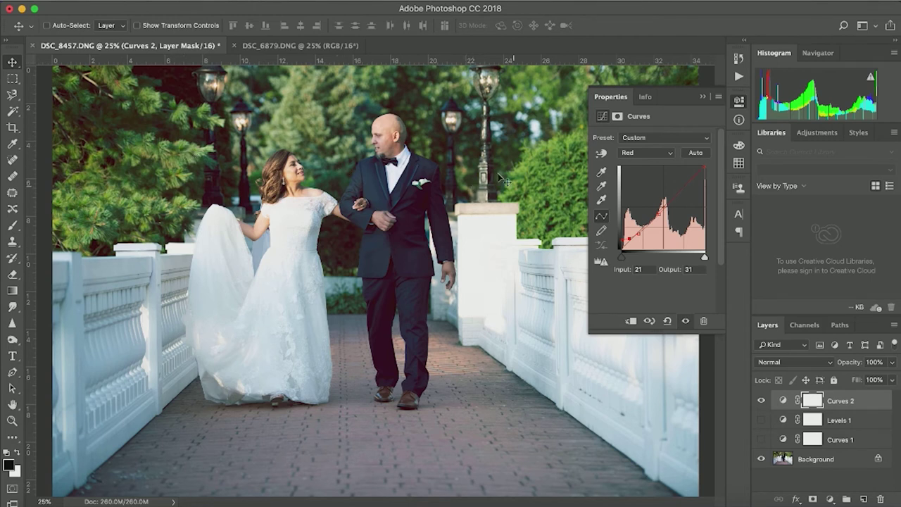
pyautogui.click(738, 101)
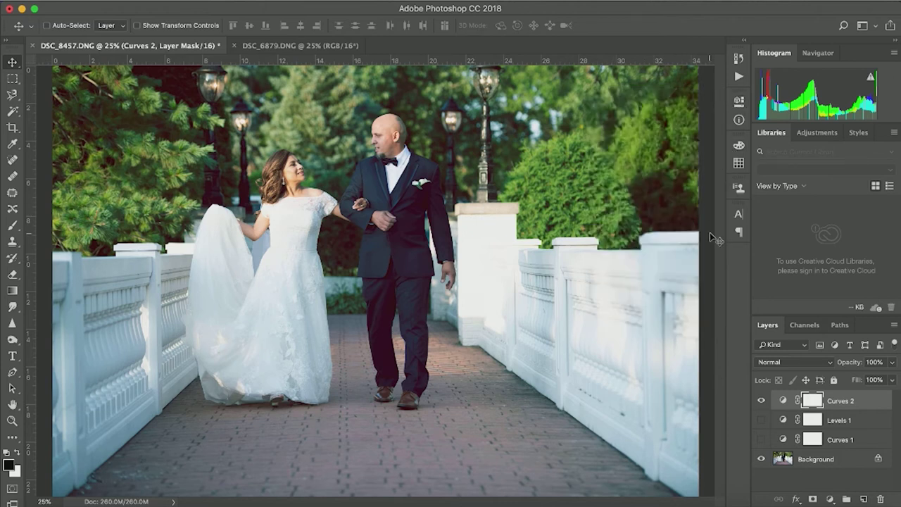
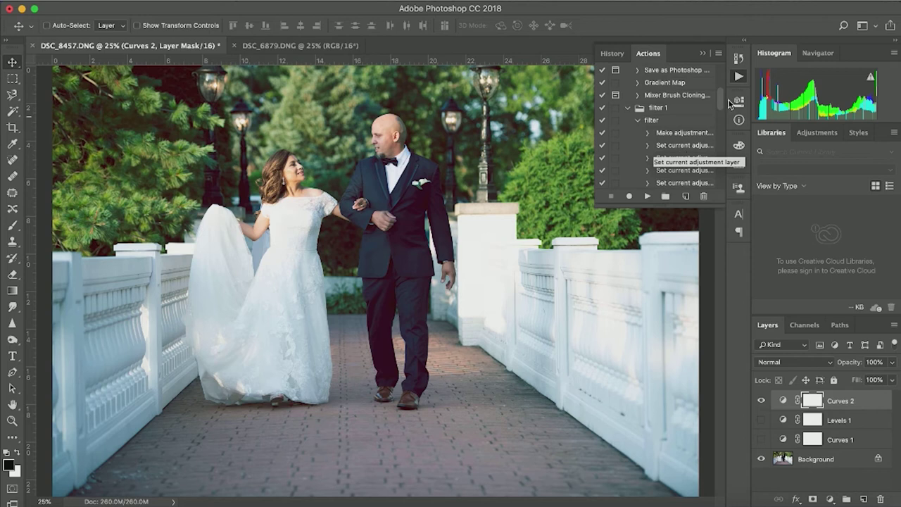
# - Play the recorded filter action on DSC_6879.DNG and toggle the visibility of its Levels 1 and Curves 1 layers
pyautogui.moveTo(719, 99); pyautogui.dragTo(718, 179)
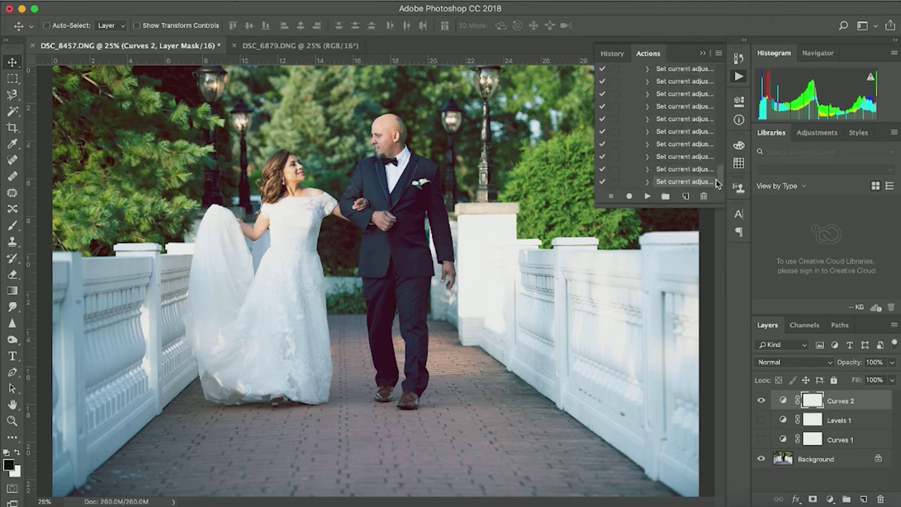
pyautogui.click(305, 45)
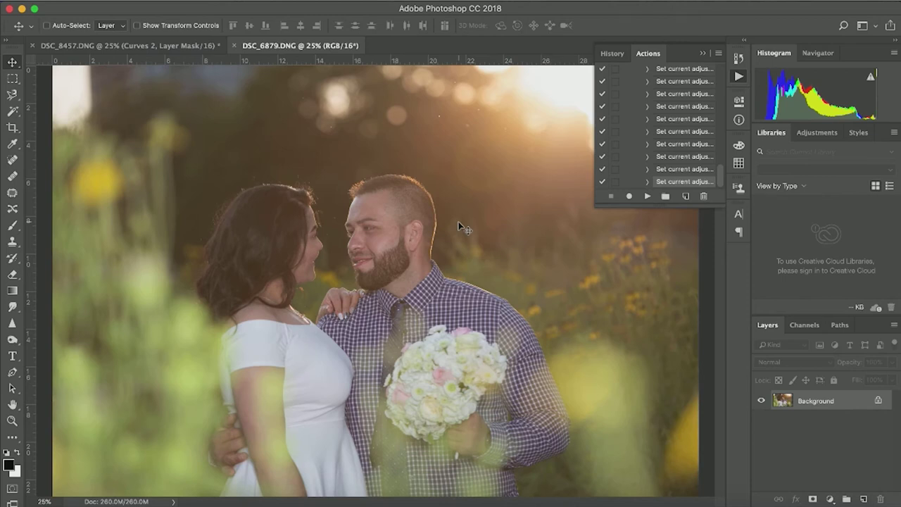
pyautogui.moveTo(719, 176)
pyautogui.mouseDown()
pyautogui.moveTo(731, 125)
pyautogui.moveTo(723, 103)
pyautogui.mouseUp()
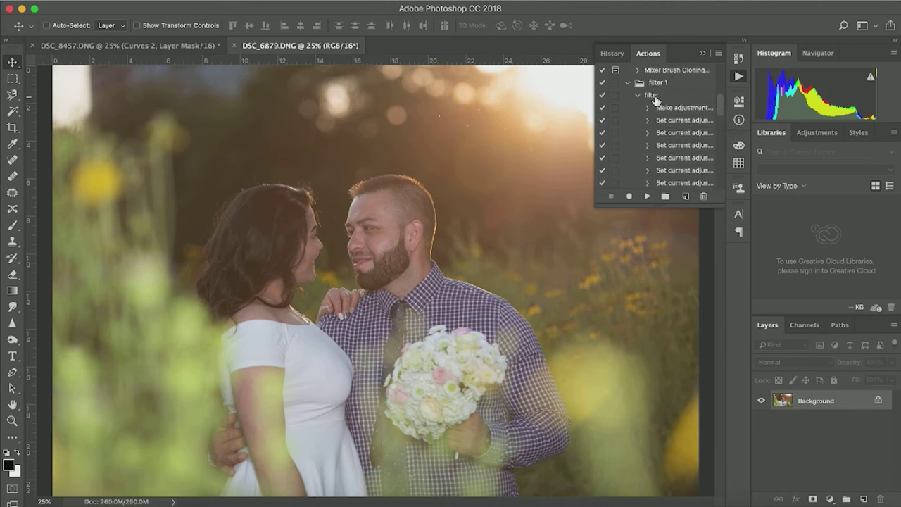
pyautogui.click(653, 95)
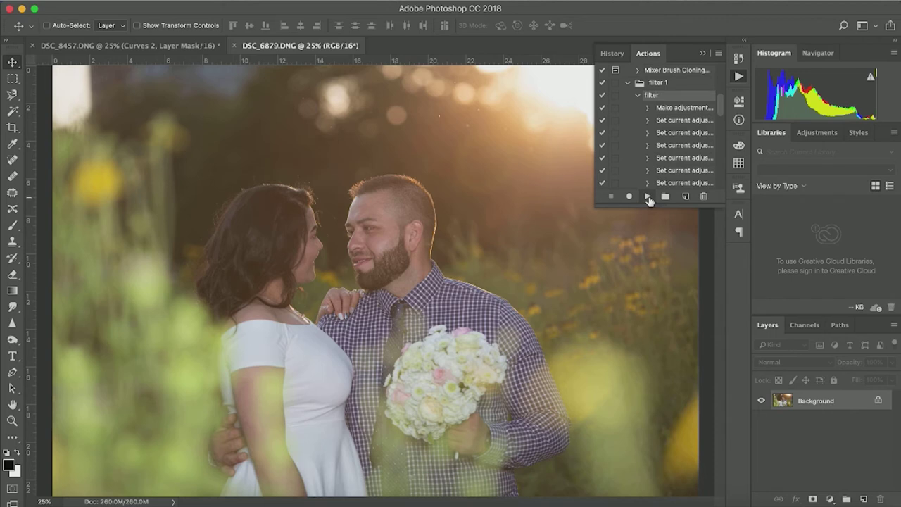
pyautogui.click(648, 197)
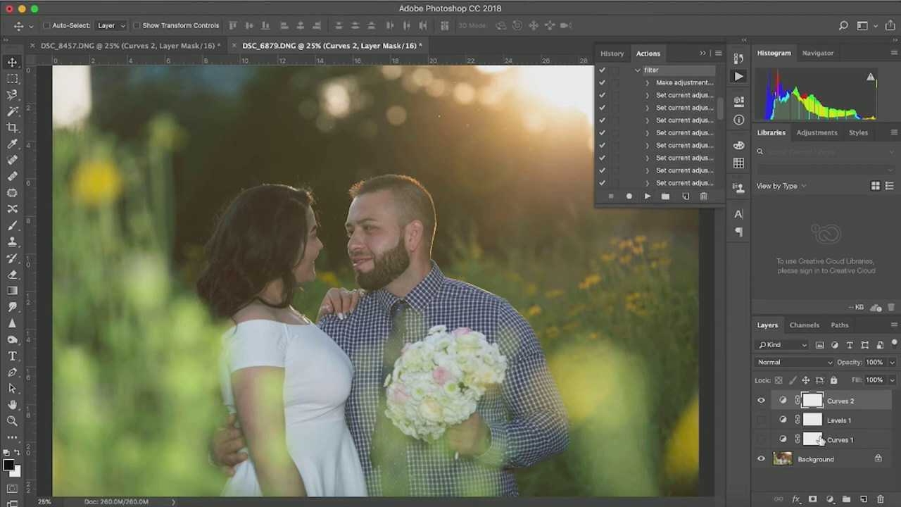
pyautogui.click(761, 420)
pyautogui.click(760, 439)
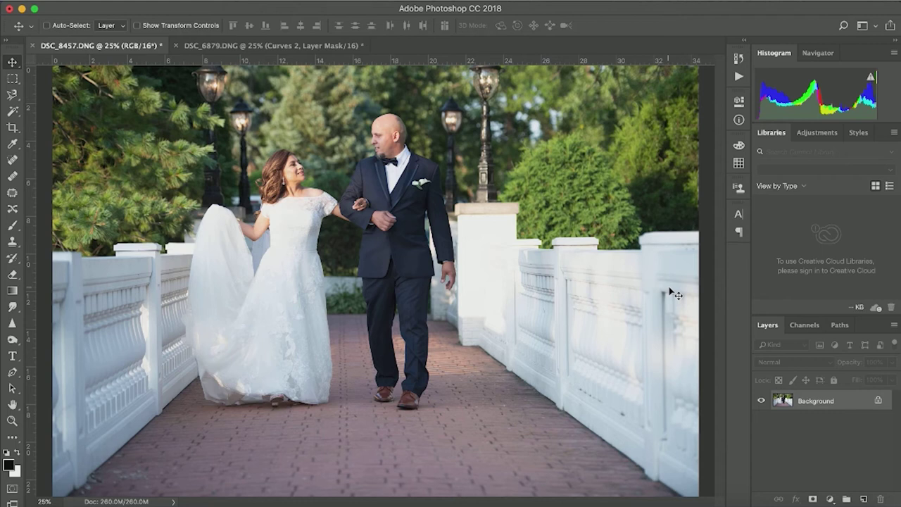
# - Add a Color Balance adjustment layer to DSC_8457.DNG and try a Cyan–Red midtone value of -34, returning it to 0
pyautogui.click(831, 499)
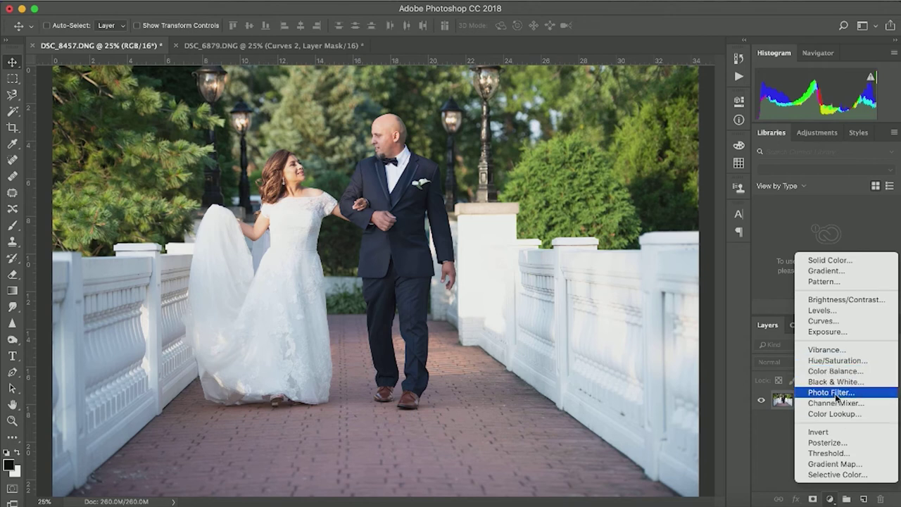
pyautogui.click(844, 374)
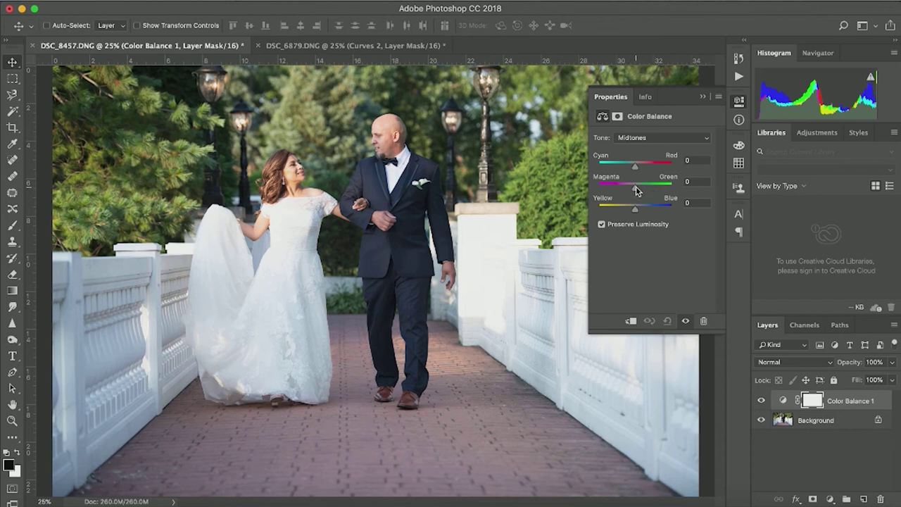
pyautogui.moveTo(636, 171); pyautogui.dragTo(628, 172)
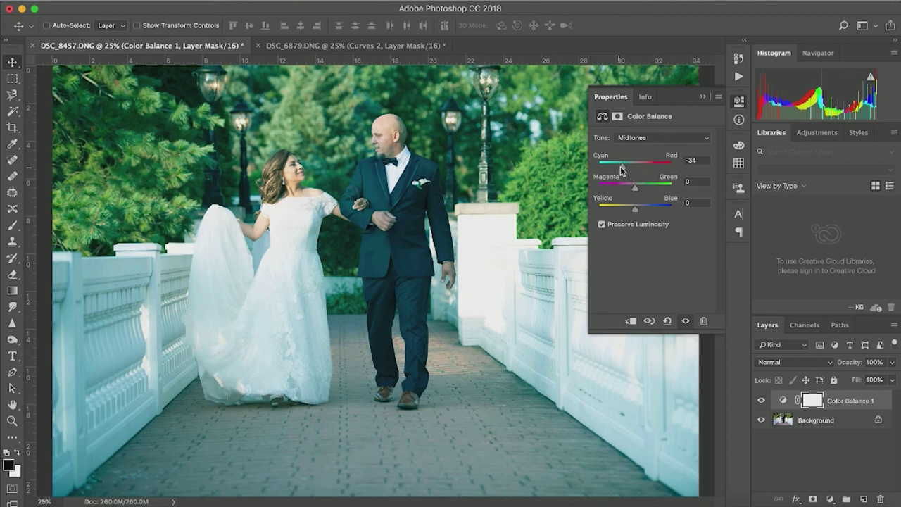
pyautogui.moveTo(625, 171)
pyautogui.mouseDown()
pyautogui.moveTo(644, 175)
pyautogui.moveTo(635, 173)
pyautogui.mouseUp()
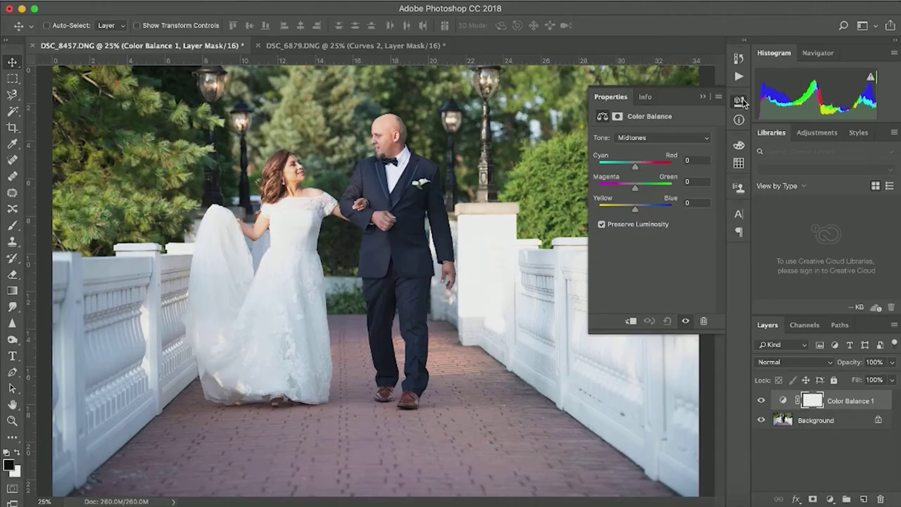
# - Play the filter action on DSC_8457.DNG to add its Curves and Levels layers above Color Balance 1
pyautogui.click(740, 76)
pyautogui.click(741, 76)
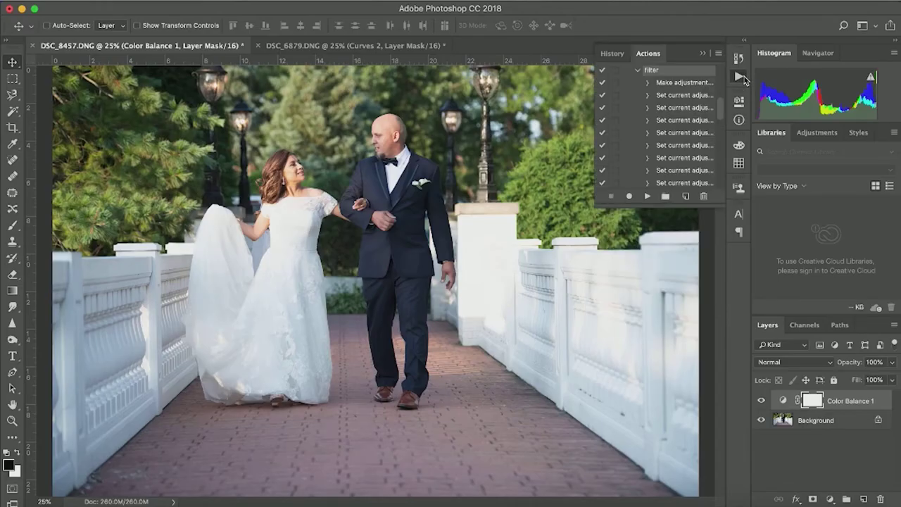
pyautogui.click(647, 196)
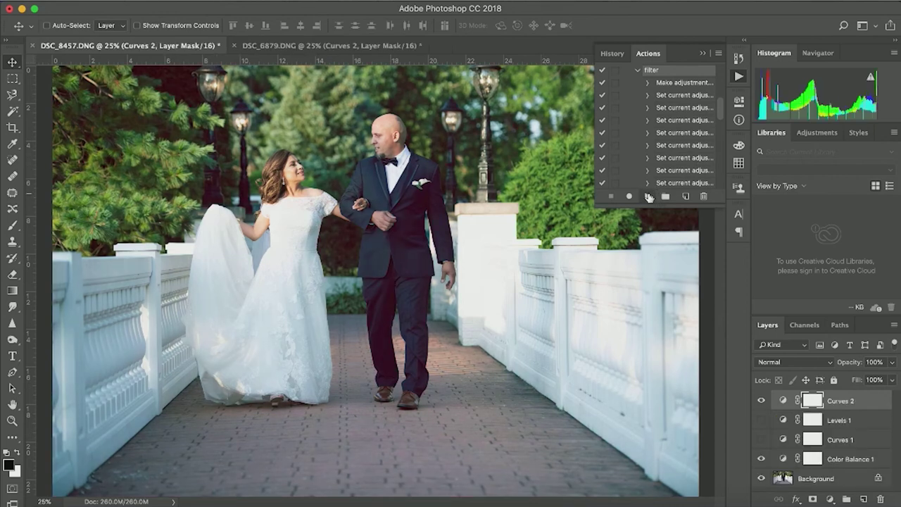
pyautogui.click(742, 76)
# - Move the Color Balance 1 layer above Curves 2 and keep it visible
pyautogui.click(761, 459)
pyautogui.moveTo(782, 459); pyautogui.dragTo(785, 394)
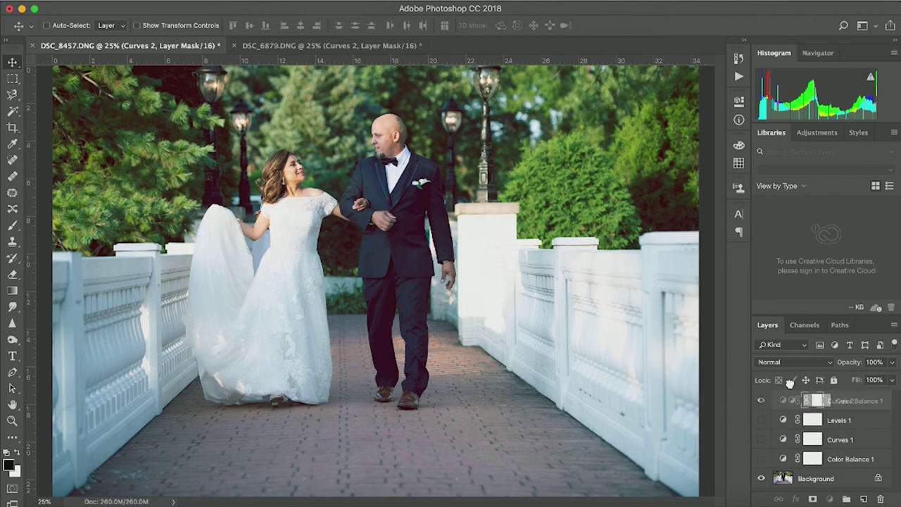
pyautogui.click(761, 401)
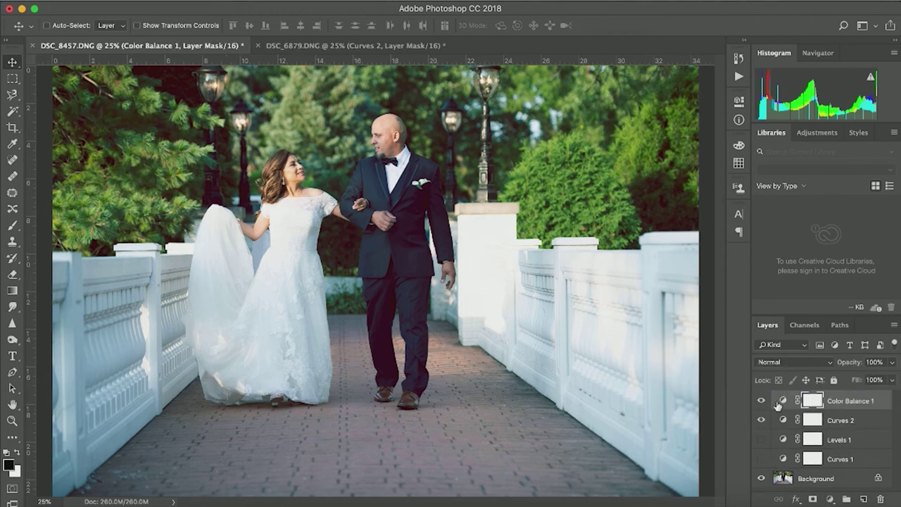
# - Set Color Balance 1's Yellow–Blue midtone value to +31 and compare the photo with the layer hidden and shown
pyautogui.doubleClick(782, 401)
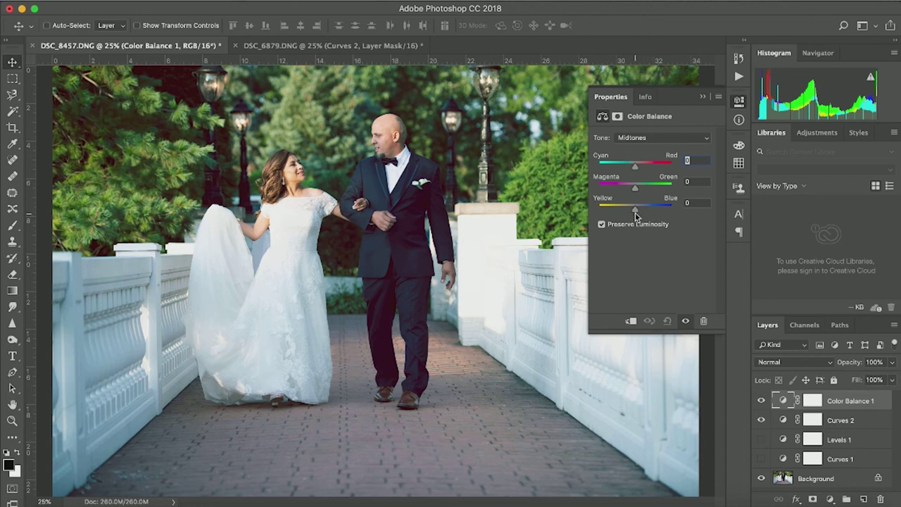
pyautogui.moveTo(635, 213); pyautogui.dragTo(642, 213)
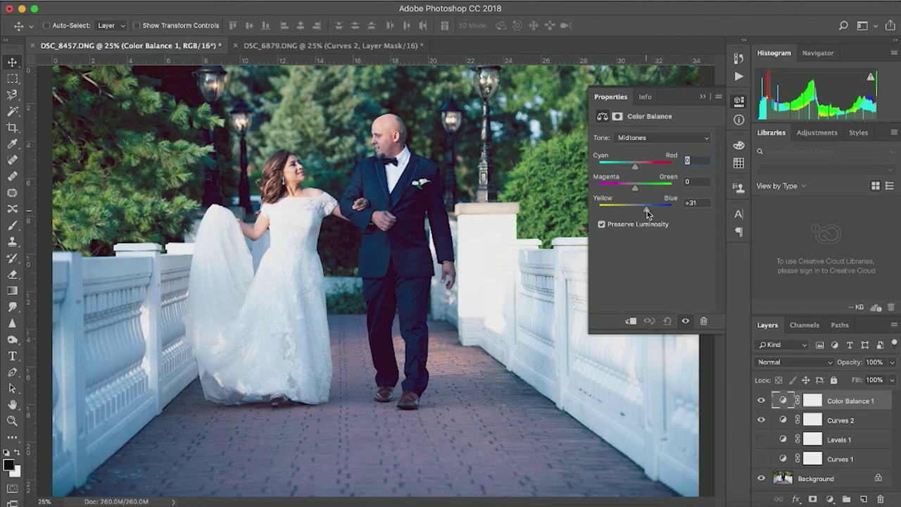
pyautogui.moveTo(648, 214); pyautogui.dragTo(646, 213)
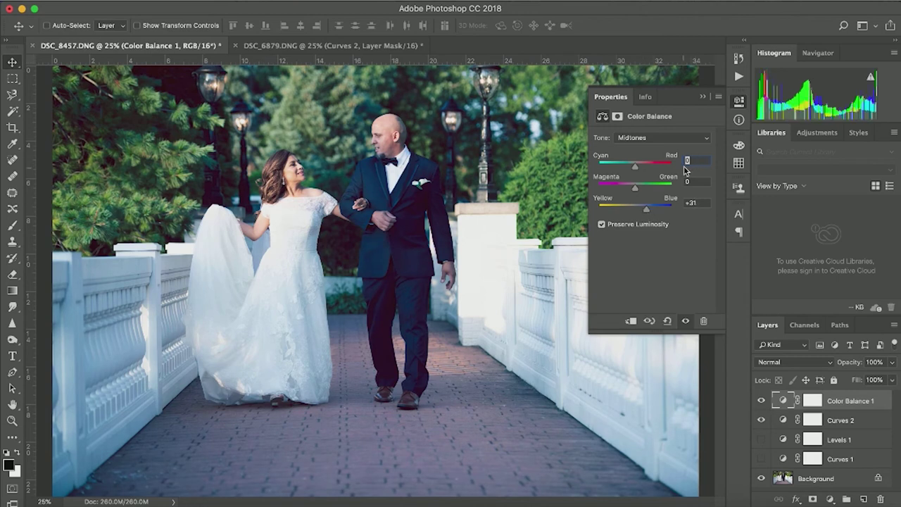
pyautogui.click(741, 103)
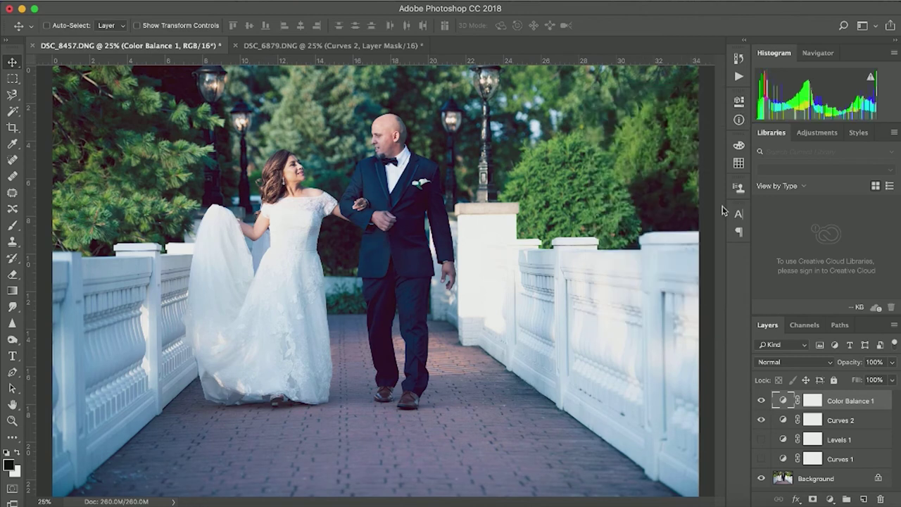
pyautogui.click(761, 402)
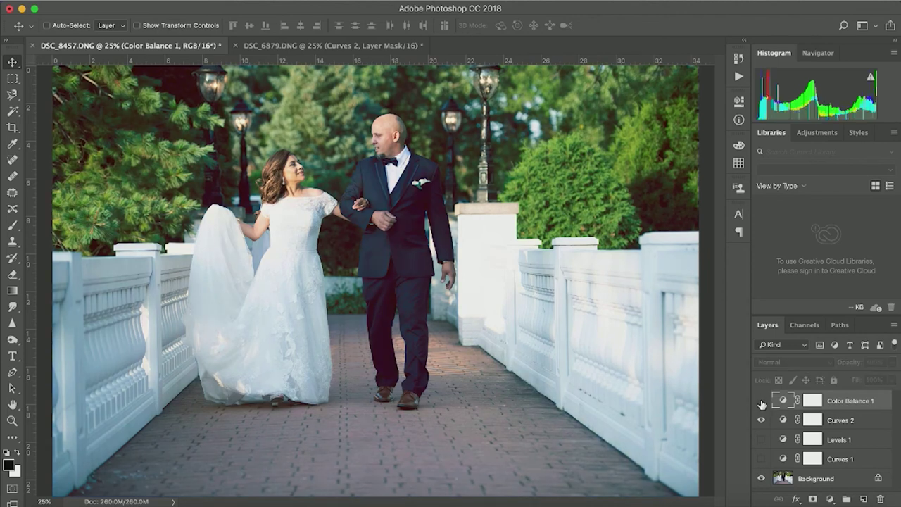
pyautogui.click(761, 401)
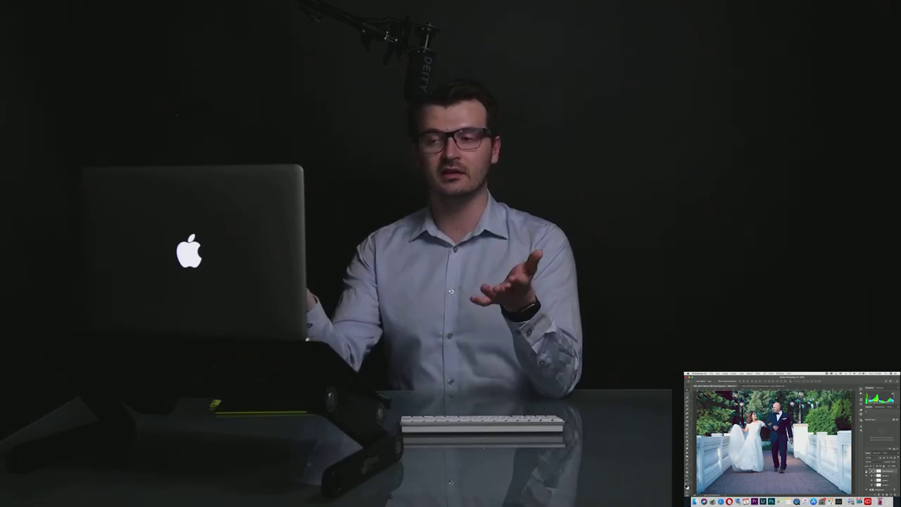